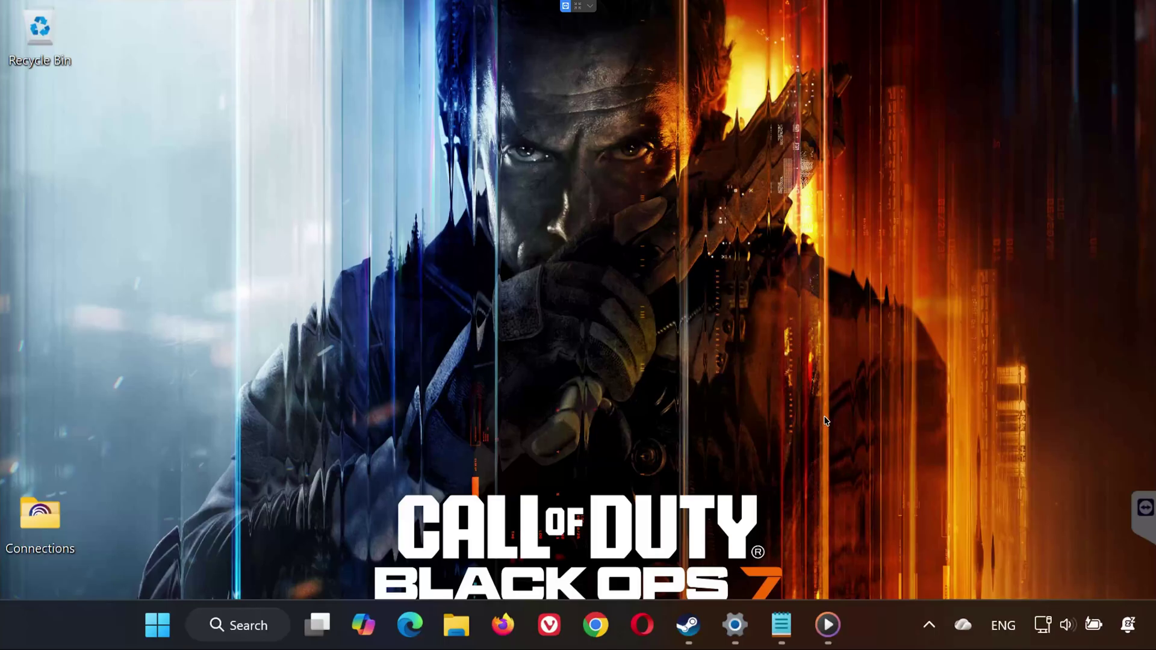
Switch to Steam and verify the integrity of the installed Call of Duty game files from the game's properties
{"action": "left_click", "coordinate": [690, 624]}
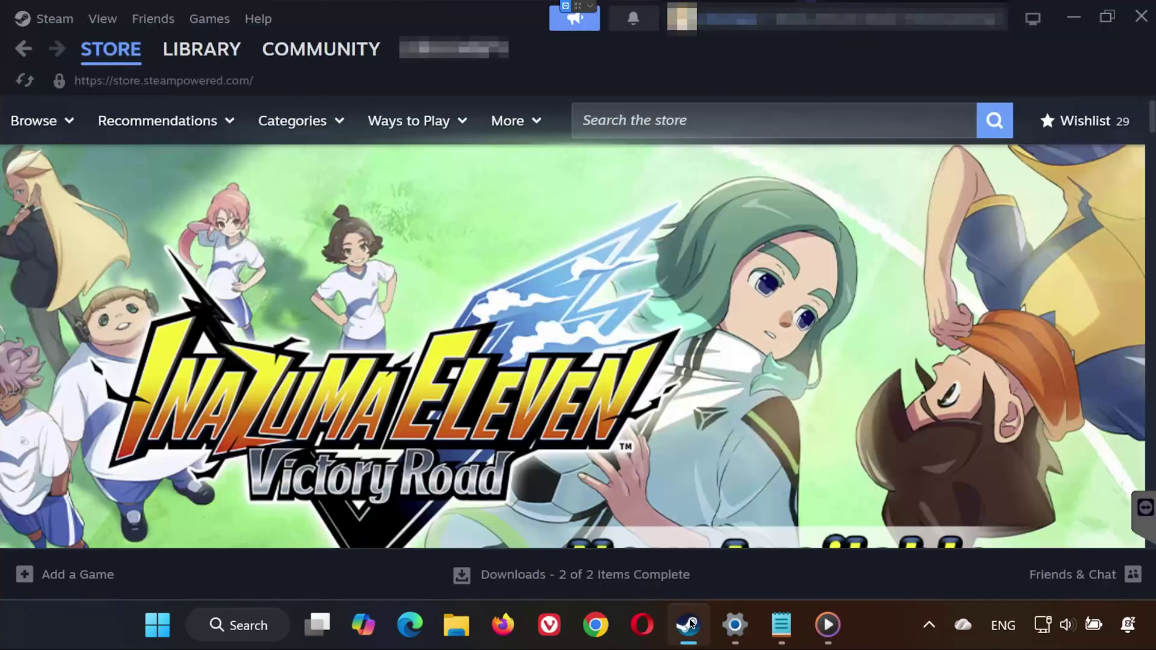
{"action": "left_click", "coordinate": [216, 61]}
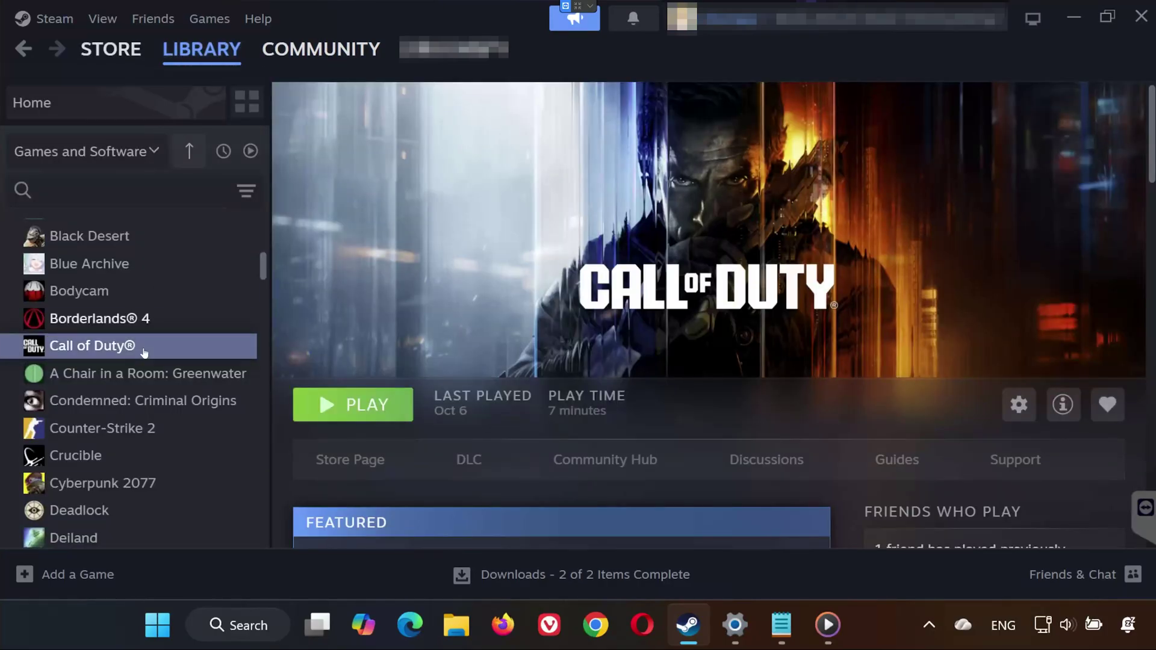
{"action": "right_click", "coordinate": [144, 352]}
{"action": "left_click", "coordinate": [198, 515]}
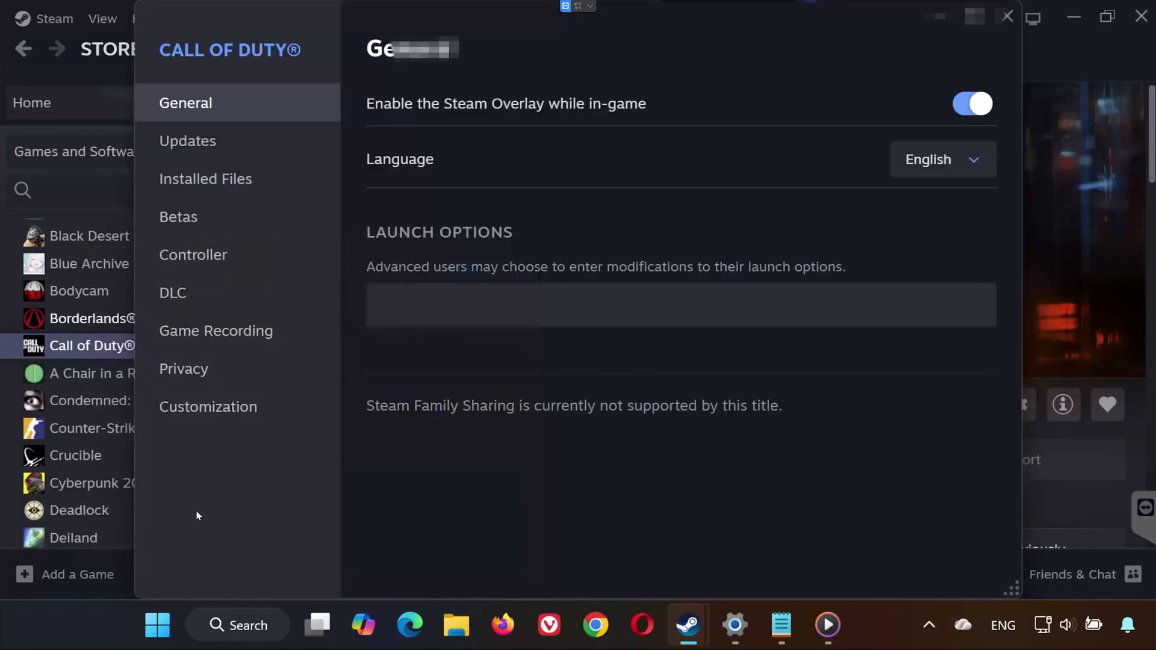
{"action": "left_click", "coordinate": [229, 180]}
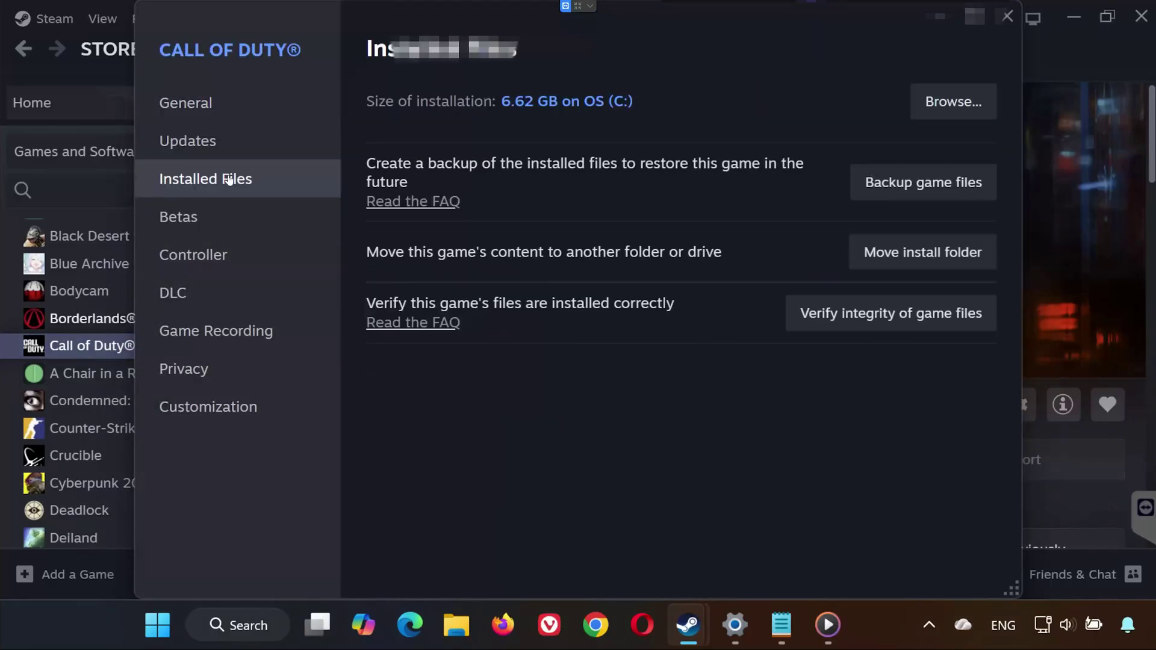
{"action": "left_click", "coordinate": [852, 314]}
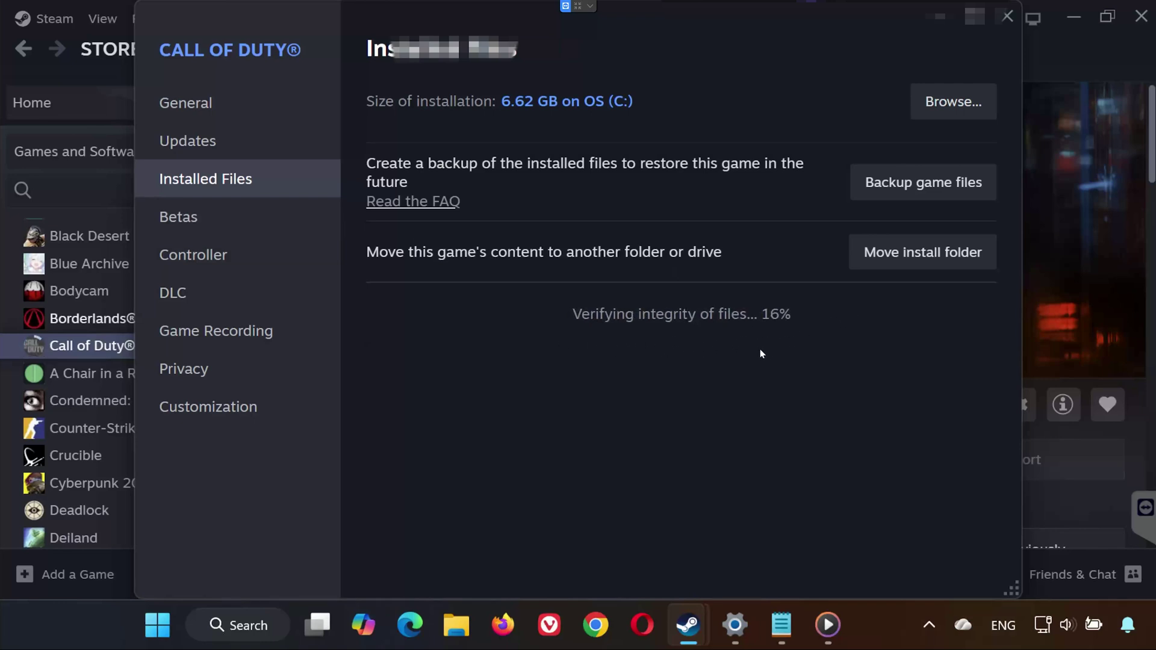
{"action": "left_click", "coordinate": [1003, 16]}
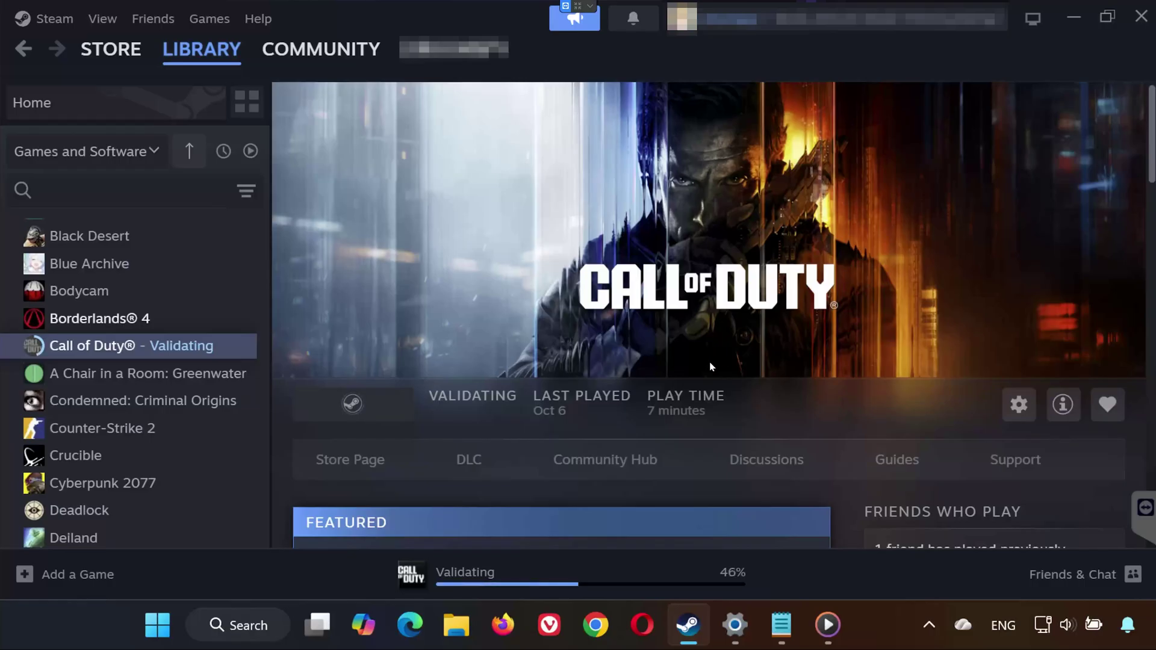
Browse to the Call of Duty installation folder from the game's installed files settings and locate cod.exe
{"action": "right_click", "coordinate": [150, 349]}
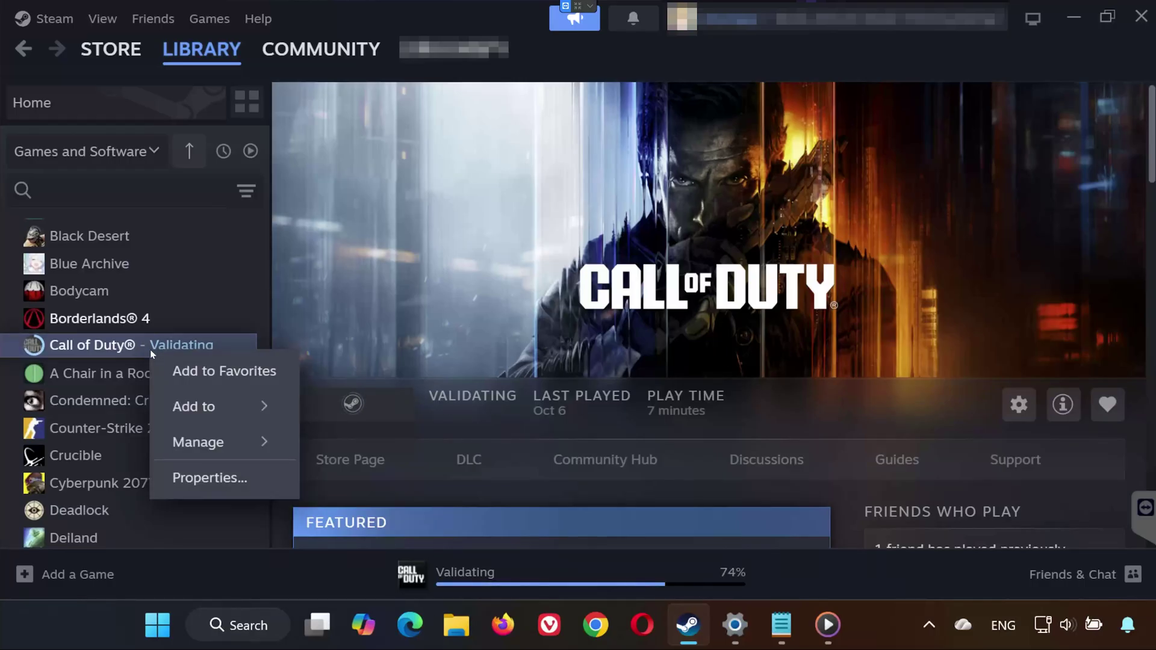
{"action": "left_click", "coordinate": [207, 479]}
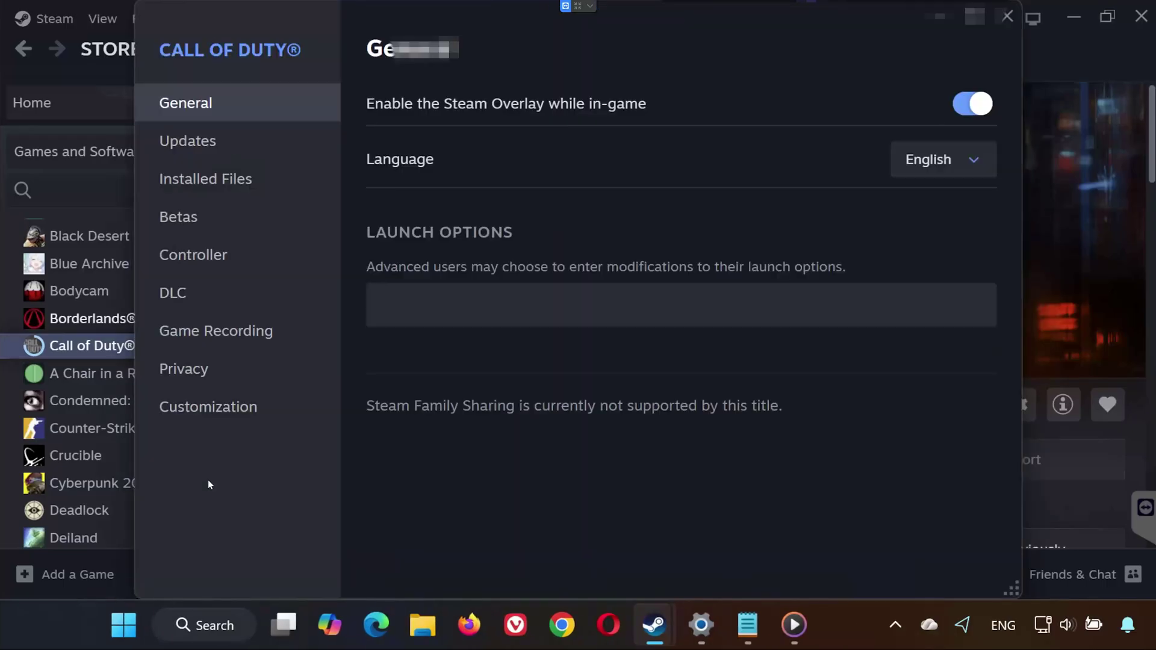
{"action": "left_click", "coordinate": [228, 183]}
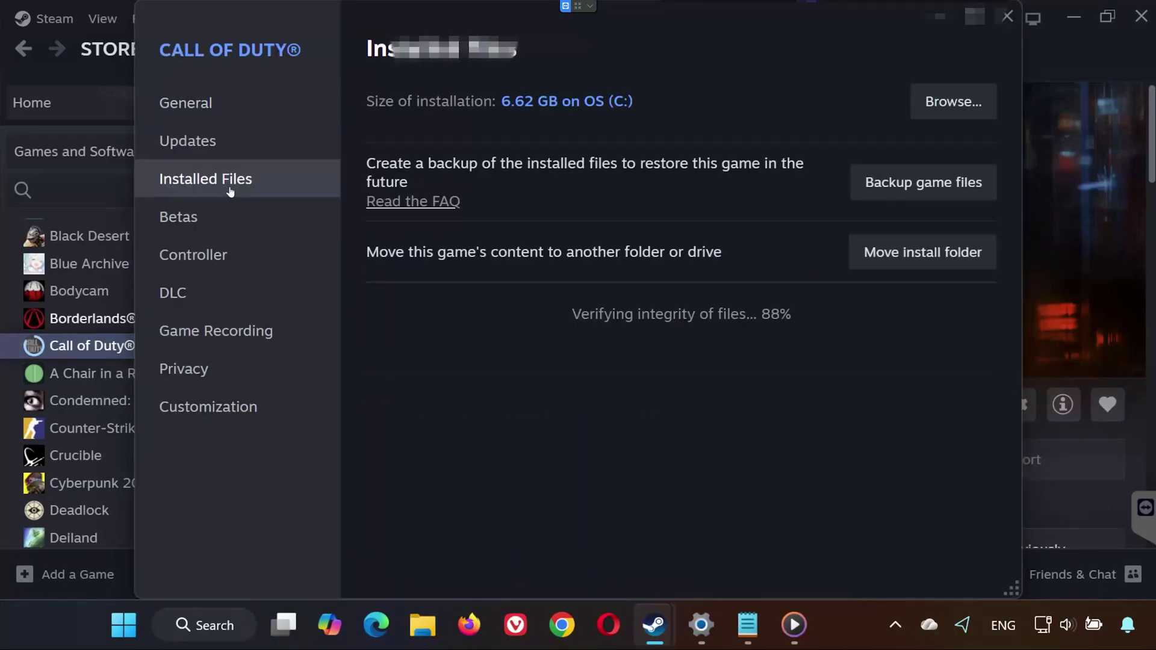
{"action": "left_click", "coordinate": [952, 102]}
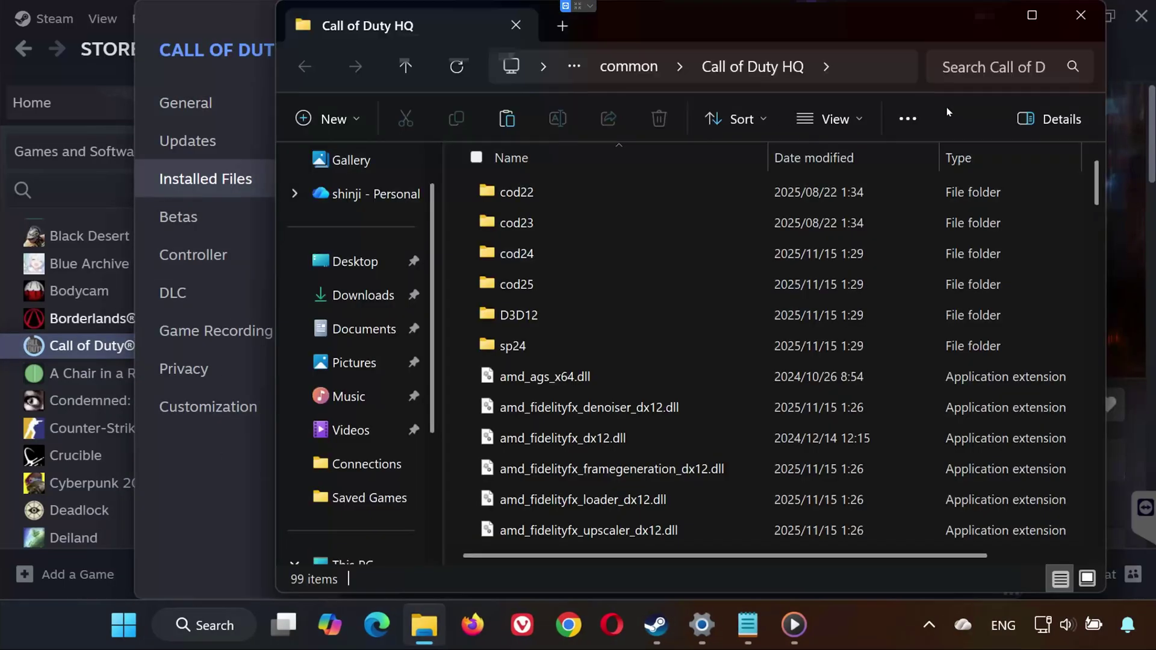
{"action": "scroll", "coordinate": [677, 358], "scroll_direction": "down", "scroll_amount": 5}
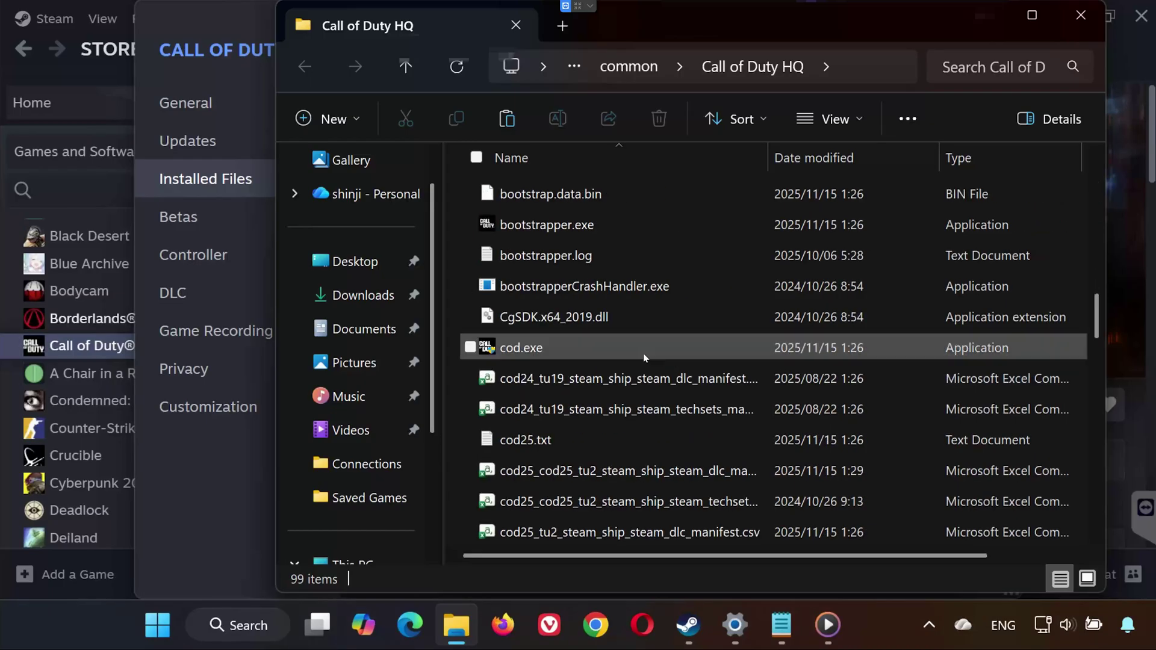
Set cod.exe's compatibility options to disable fullscreen optimizations and run as an administrator, and close the folder and game properties
{"action": "right_click", "coordinate": [549, 349]}
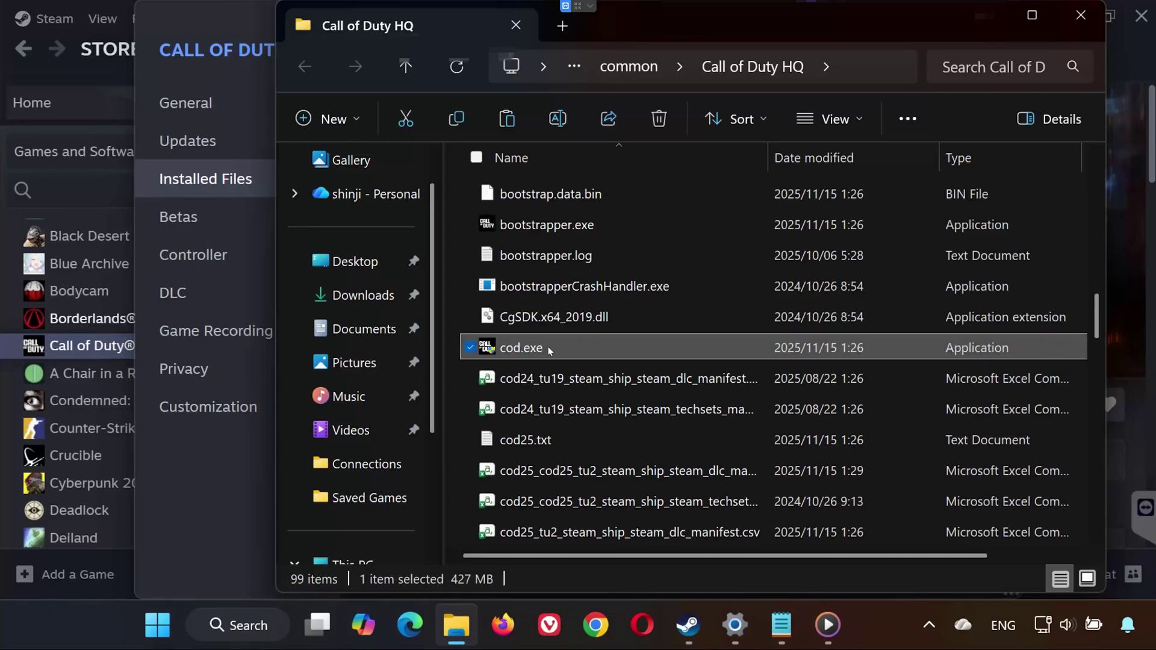
{"action": "left_click", "coordinate": [587, 415]}
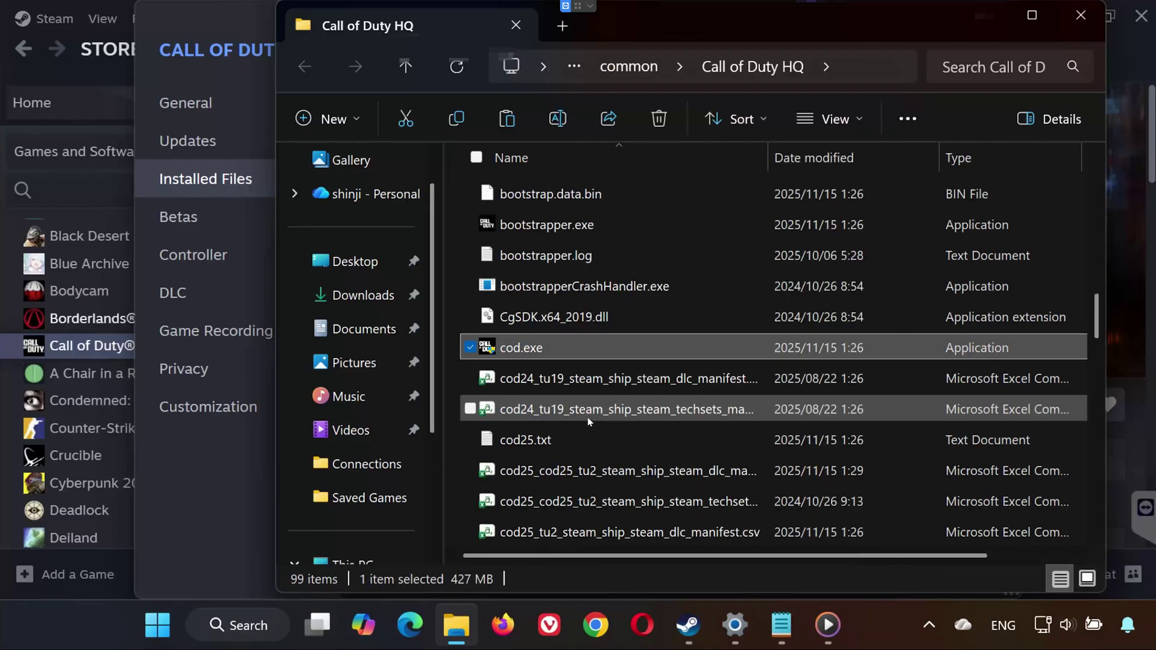
{"action": "left_click", "coordinate": [784, 76]}
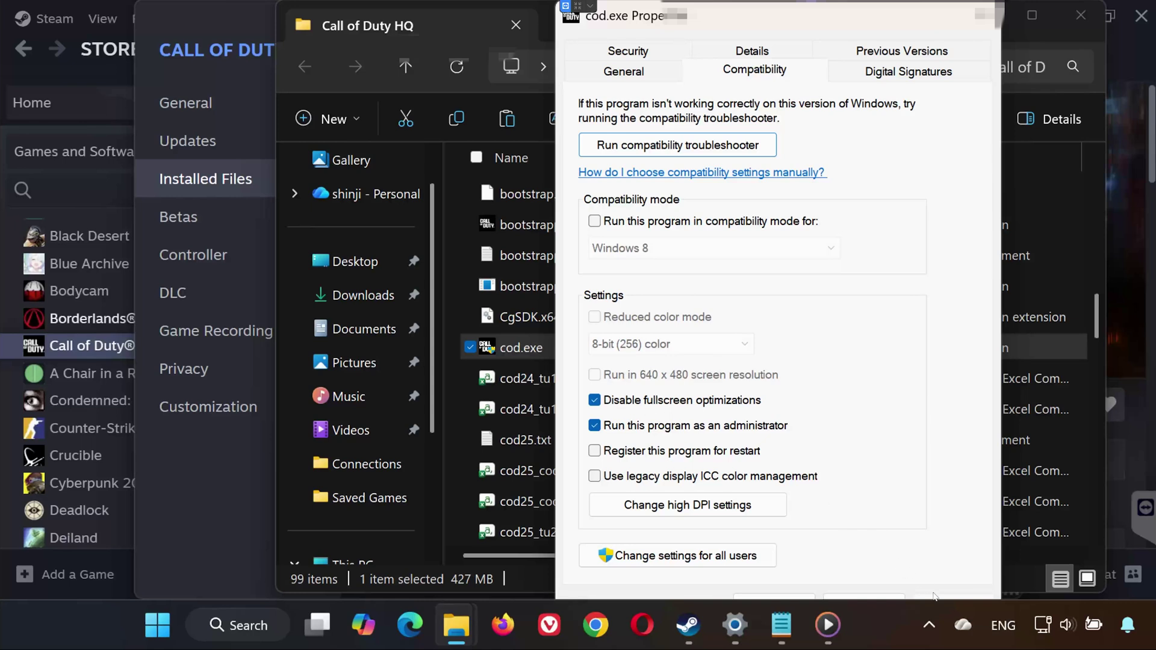
{"action": "left_click", "coordinate": [787, 594]}
{"action": "left_click", "coordinate": [1080, 15]}
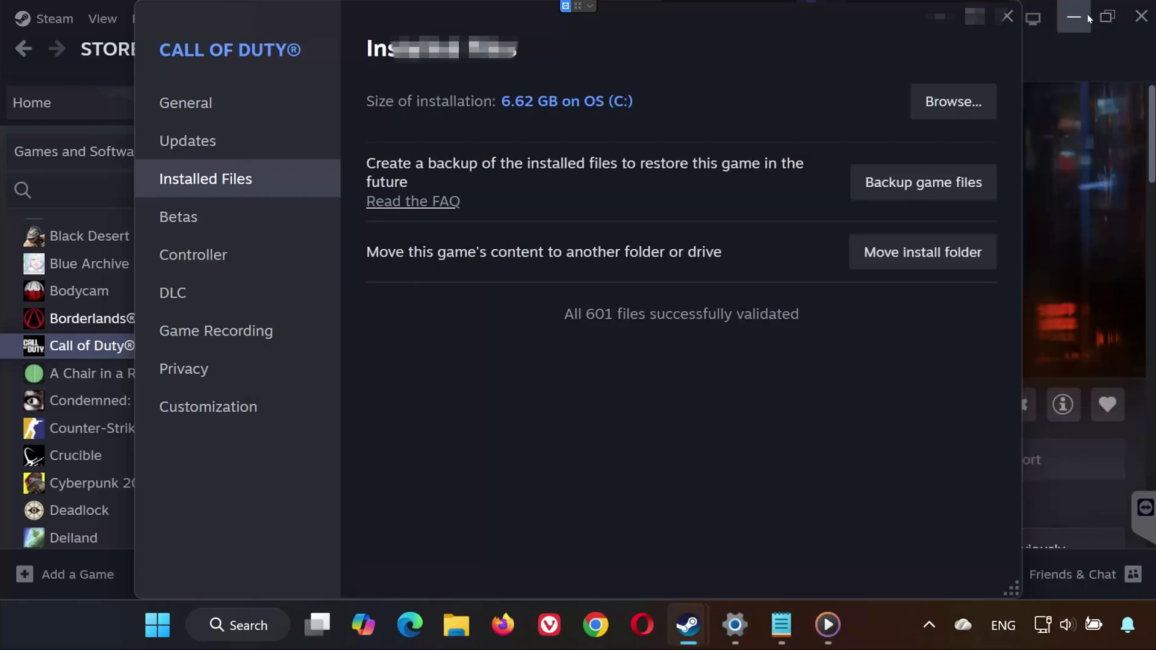
{"action": "left_click", "coordinate": [1004, 18]}
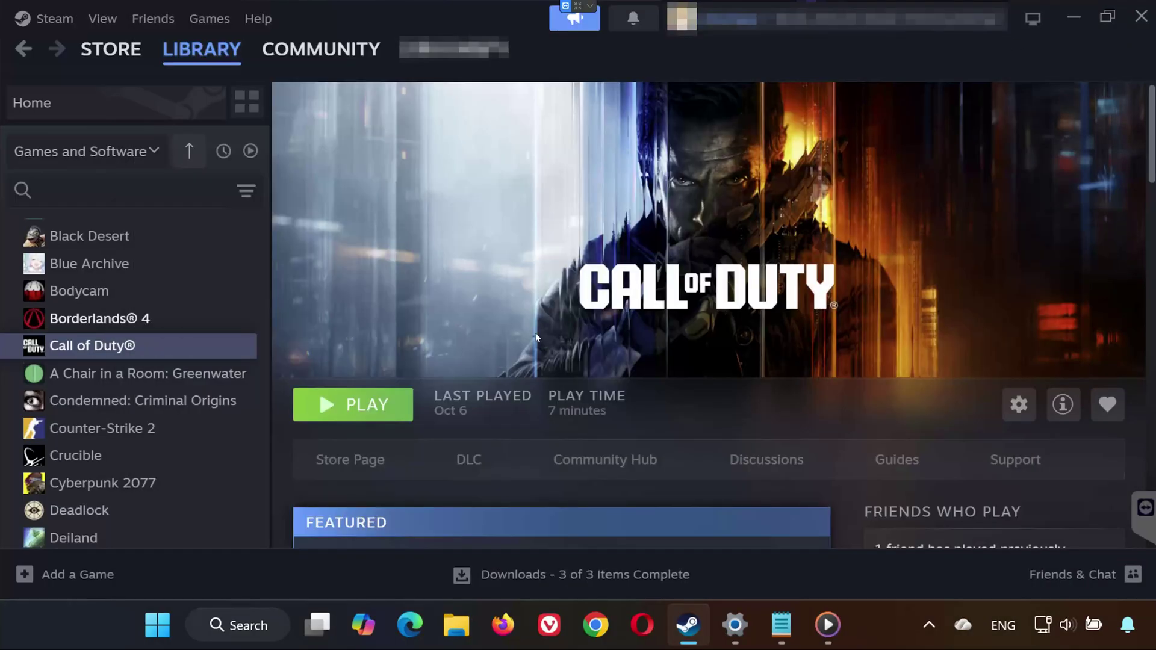
Open Device Manager and expand the display adapters category
{"action": "left_click", "coordinate": [164, 620]}
{"action": "type", "text": "de"}
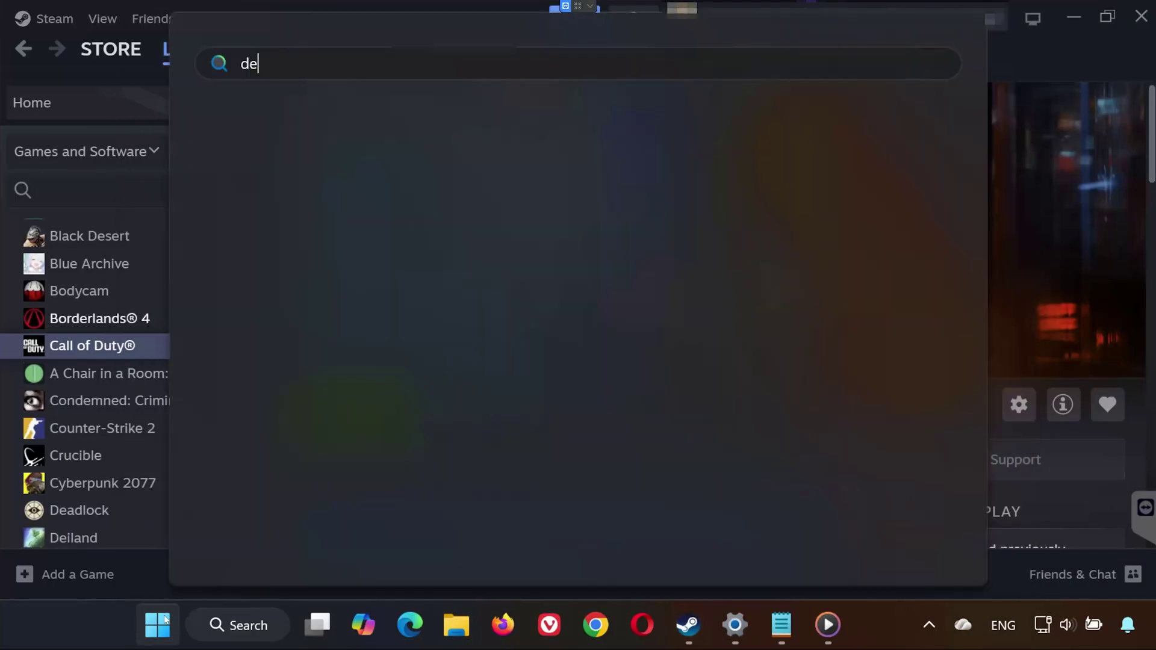
{"action": "type", "text": "v"}
{"action": "key", "text": "Return"}
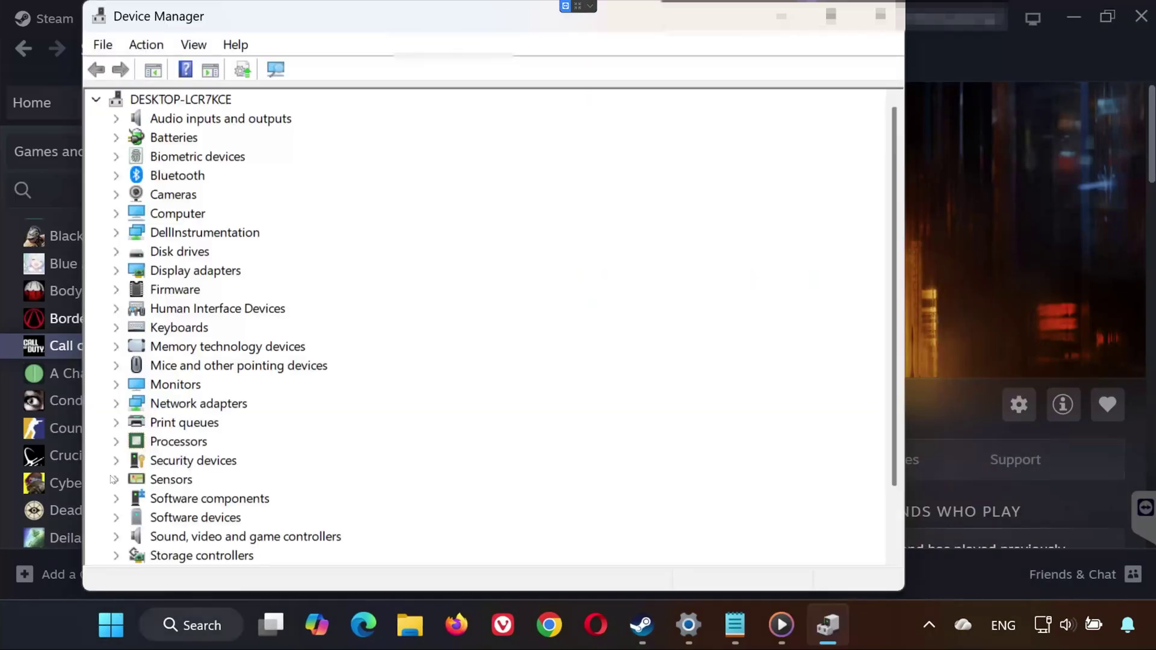
{"action": "left_click", "coordinate": [117, 270]}
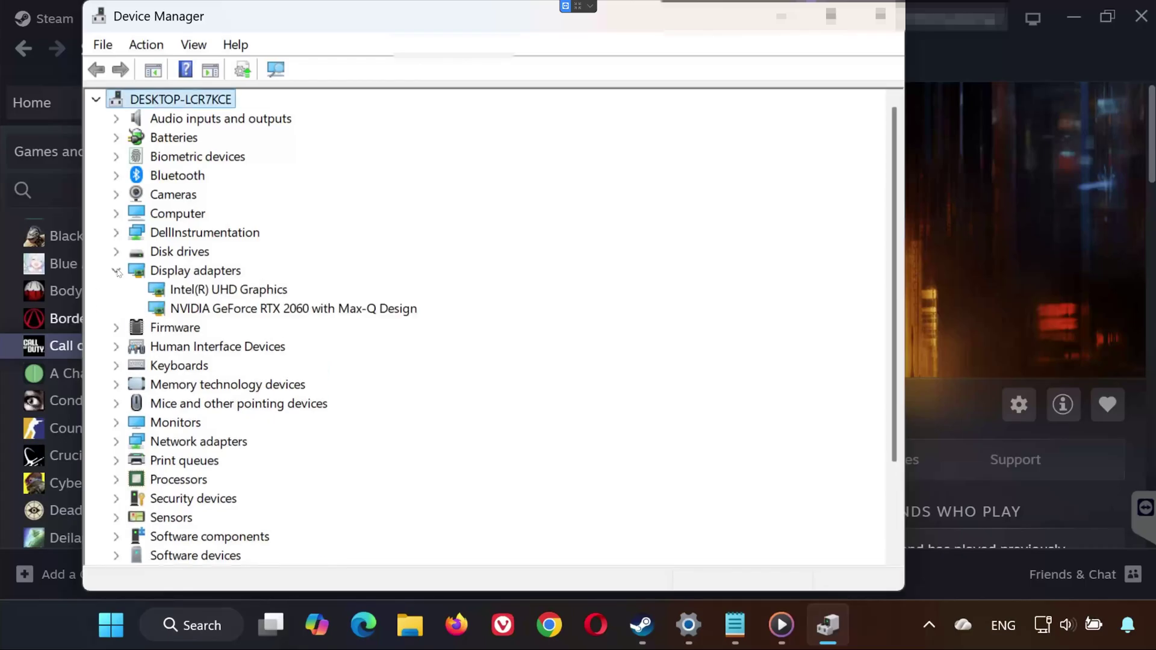
Search automatically for an updated driver for the NVIDIA GeForce RTX 2060 with Max-Q Design and close Device Manager
{"action": "right_click", "coordinate": [193, 311]}
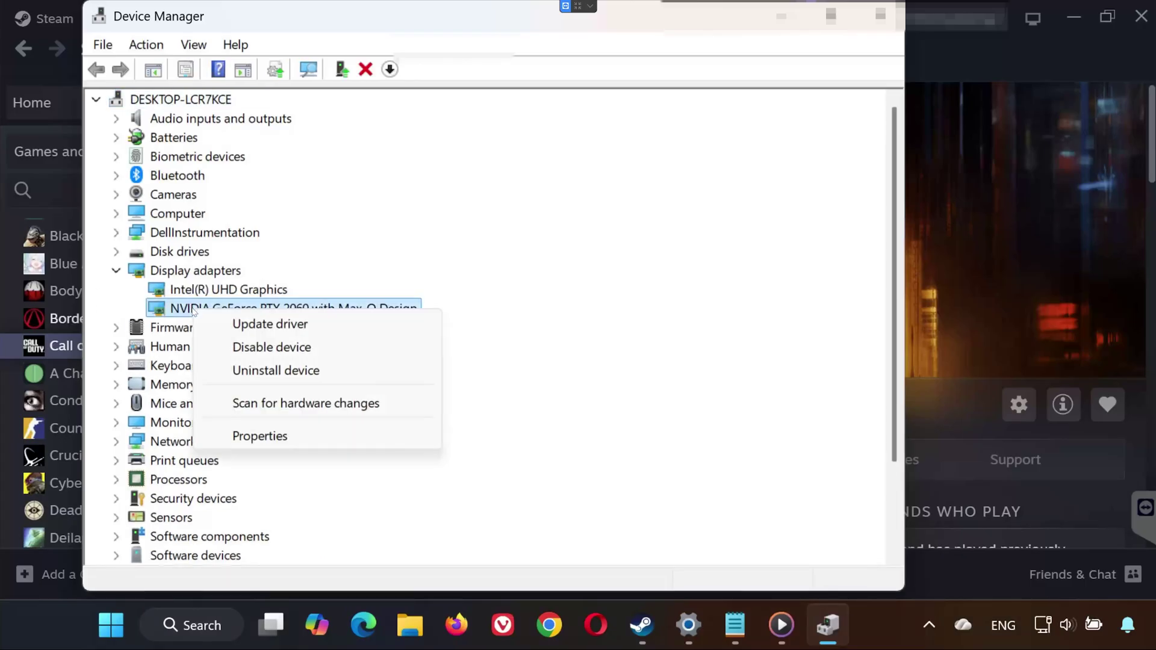
{"action": "left_click", "coordinate": [288, 324]}
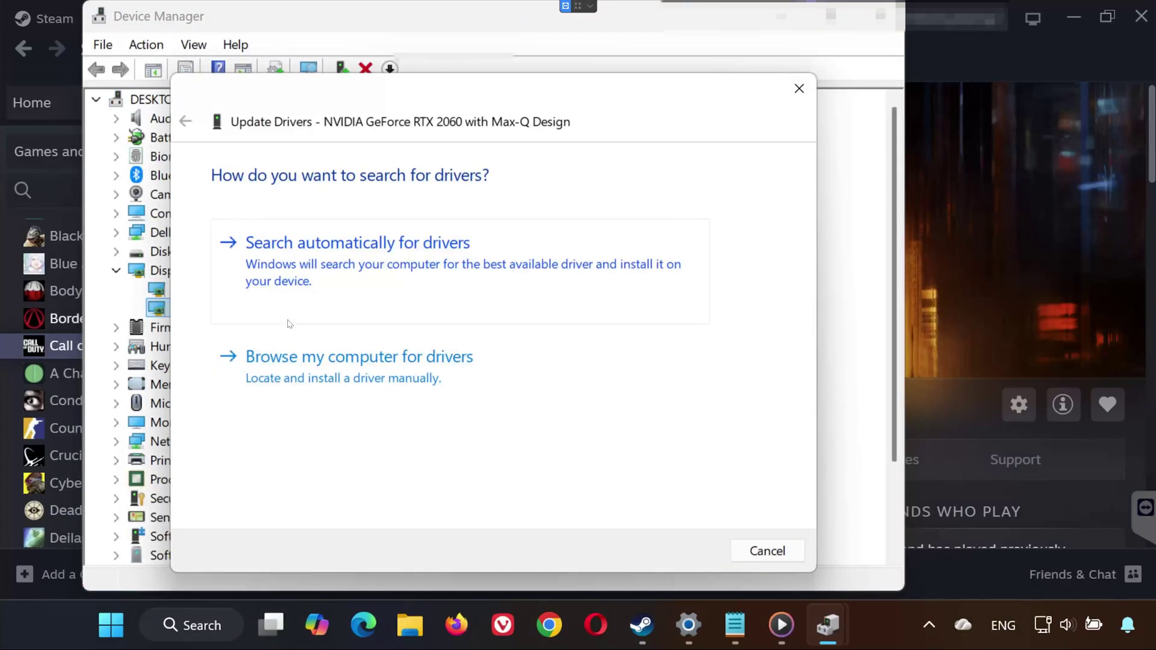
{"action": "left_click", "coordinate": [454, 257]}
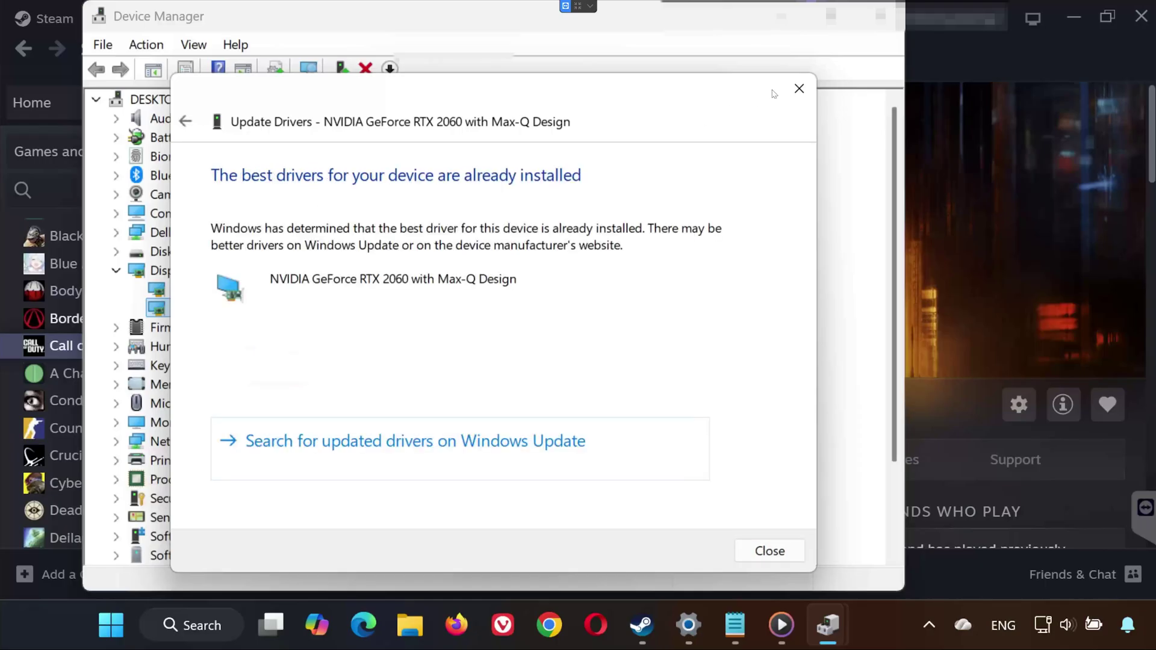
{"action": "left_click", "coordinate": [799, 88]}
{"action": "left_click", "coordinate": [880, 15]}
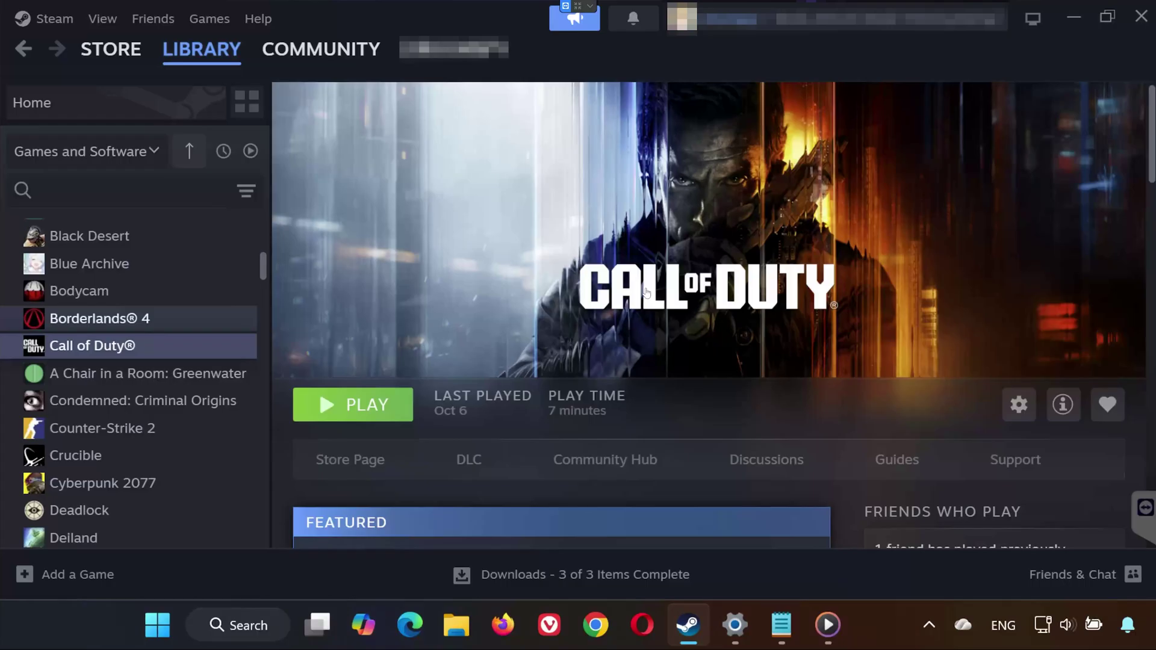
Switch to the NVIDIA App and install the new GeForce Game Ready Driver version 581.80
{"action": "left_click", "coordinate": [160, 623]}
{"action": "type", "text": "nv"}
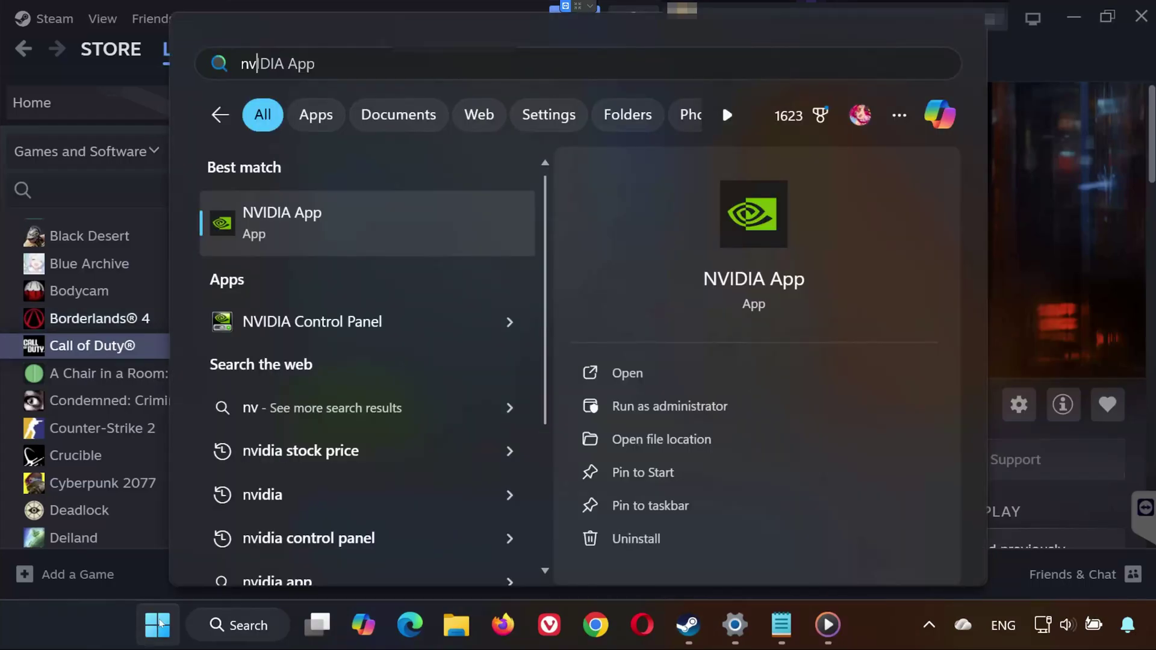
{"action": "key", "text": "Return"}
{"action": "left_click", "coordinate": [42, 124]}
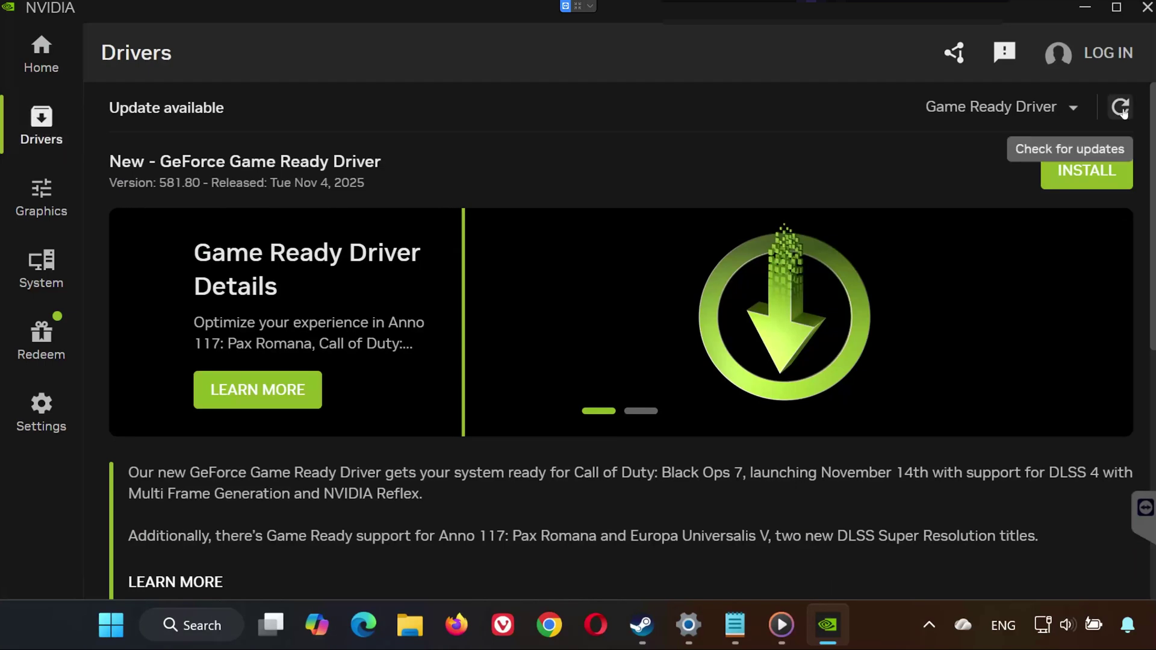
{"action": "left_click", "coordinate": [1090, 173]}
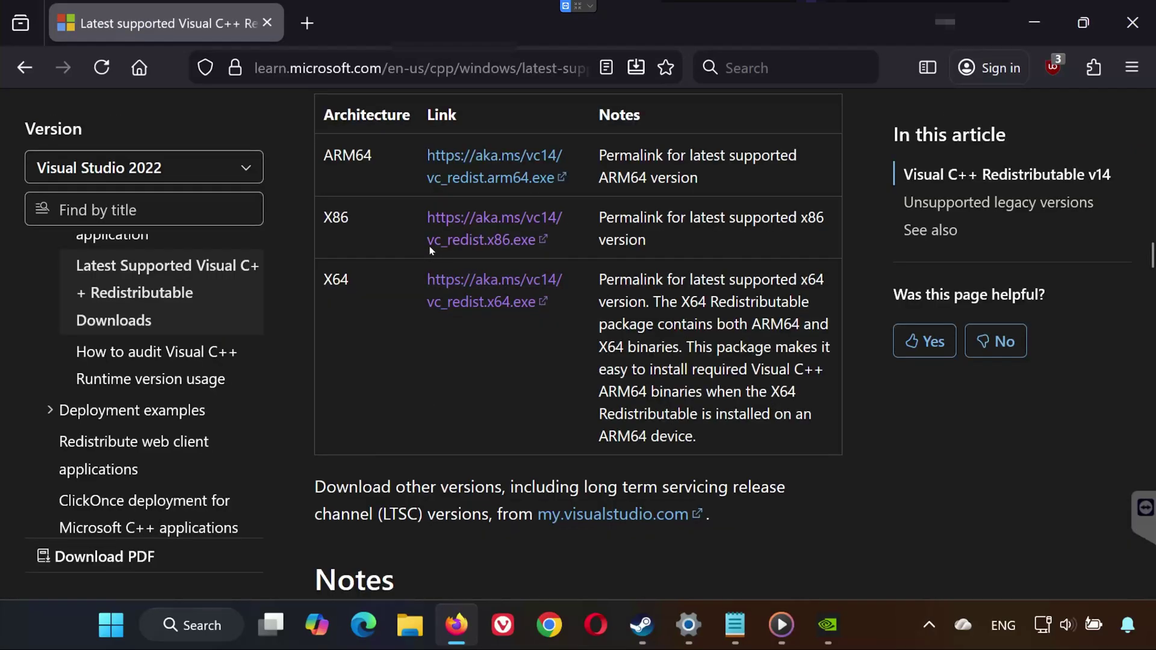
Download the latest supported X86 and X64 Visual C++ Redistributable installers from the Microsoft Learn page
{"action": "left_click", "coordinate": [510, 241]}
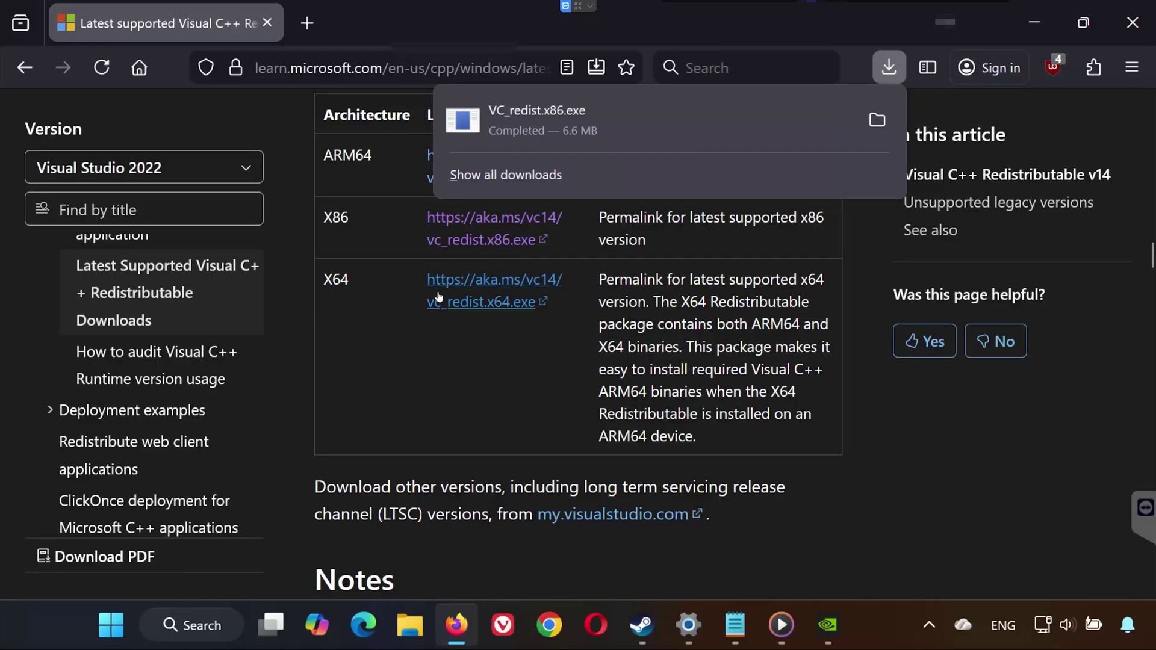
{"action": "left_click", "coordinate": [512, 307]}
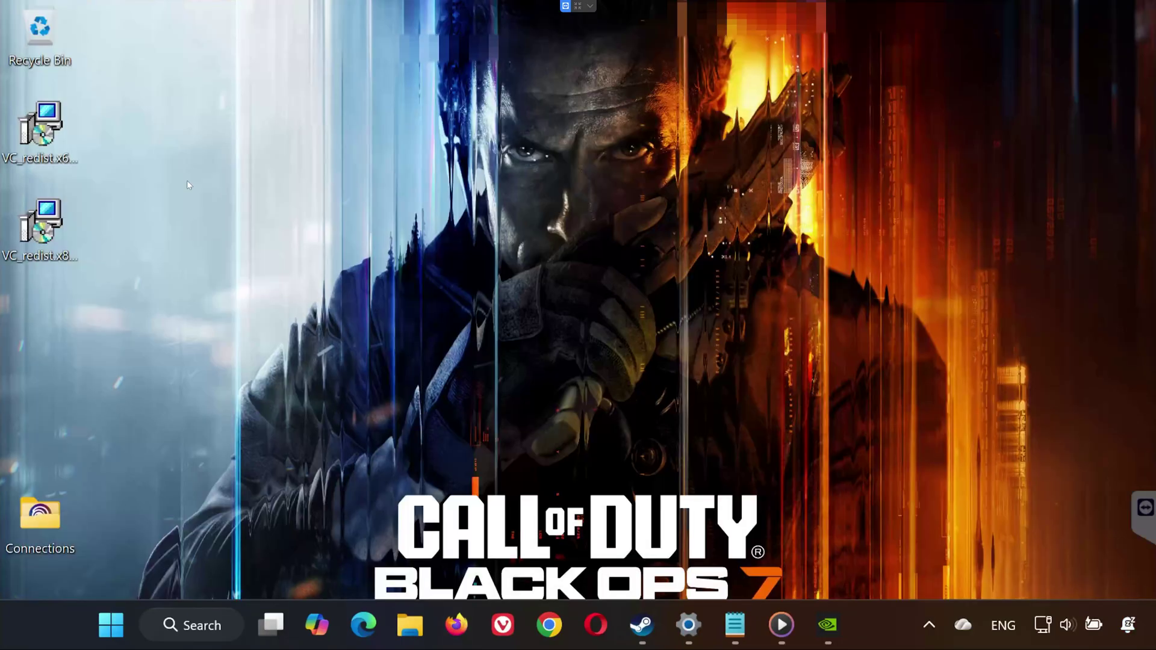
Install the Microsoft Visual C++ v14 Redistributable (x64), accepting the license terms and allowing it to make changes
{"action": "left_click", "coordinate": [47, 146]}
{"action": "double_click", "coordinate": [47, 146]}
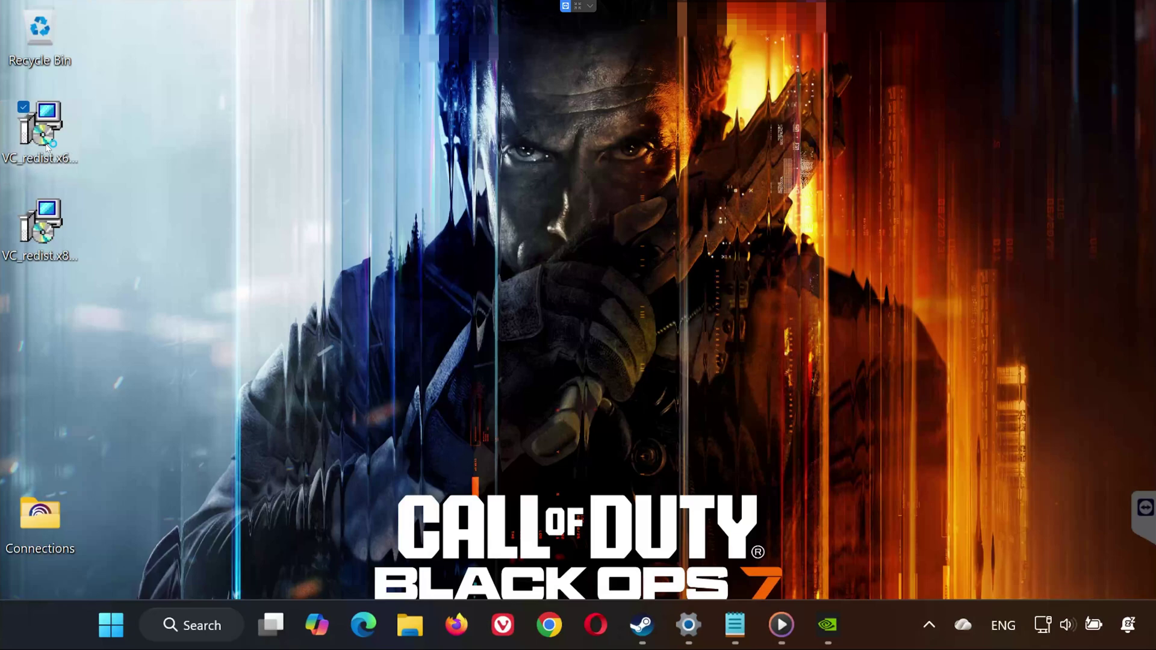
{"action": "left_click", "coordinate": [349, 387]}
{"action": "left_click", "coordinate": [680, 434]}
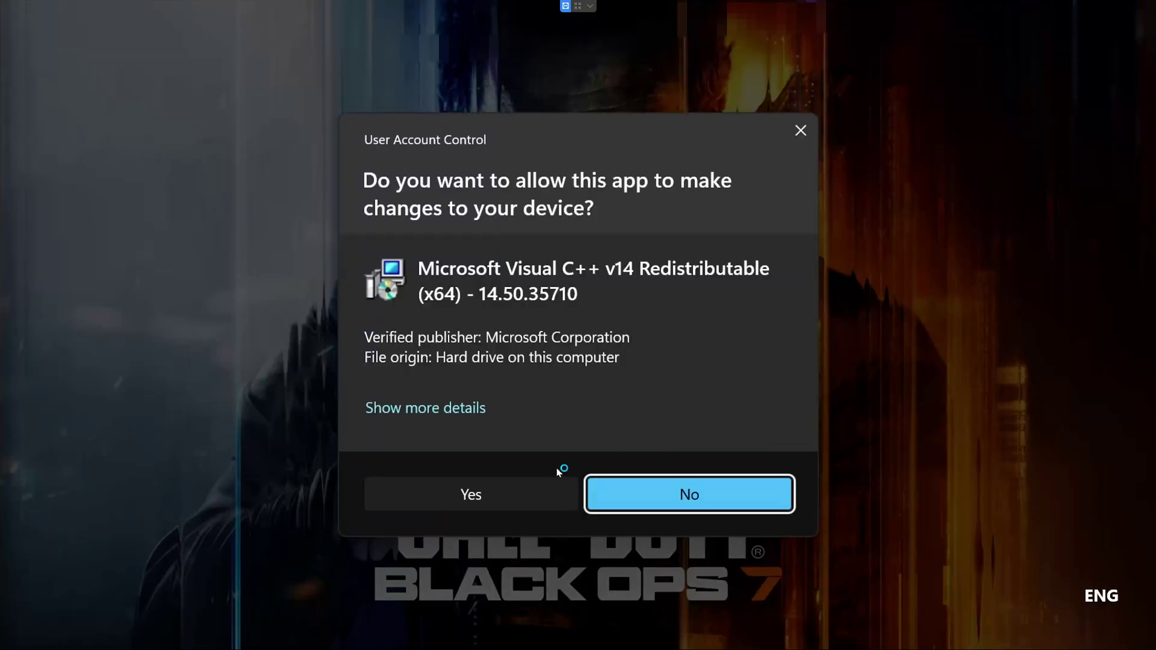
{"action": "left_click", "coordinate": [472, 491]}
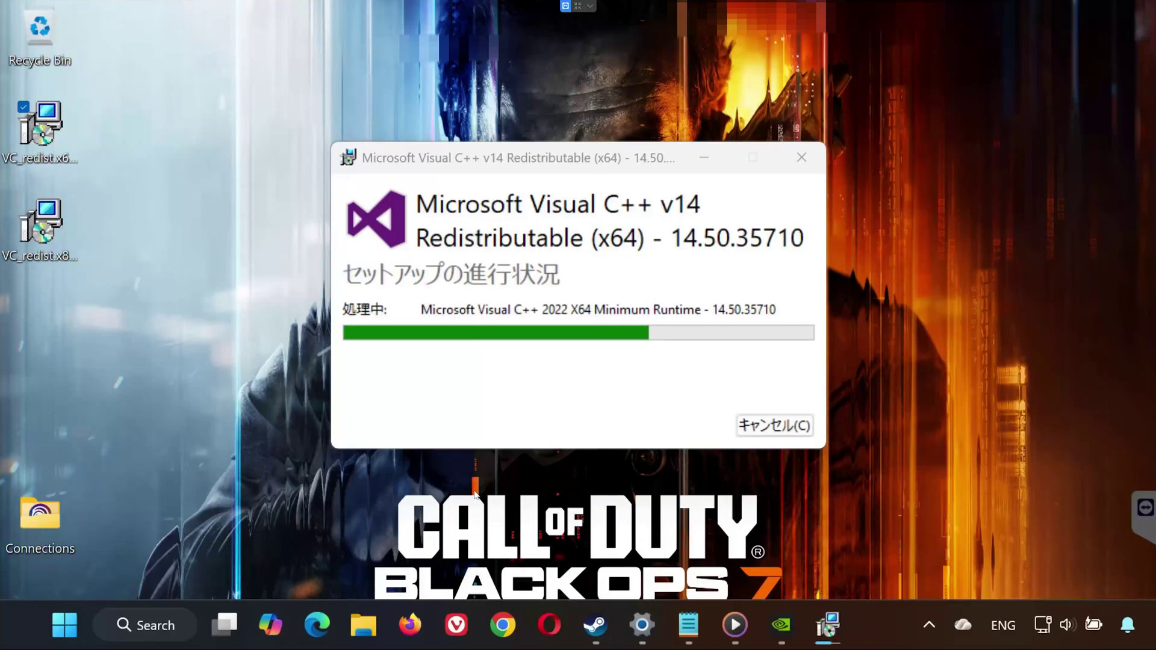
{"action": "left_click", "coordinate": [774, 425]}
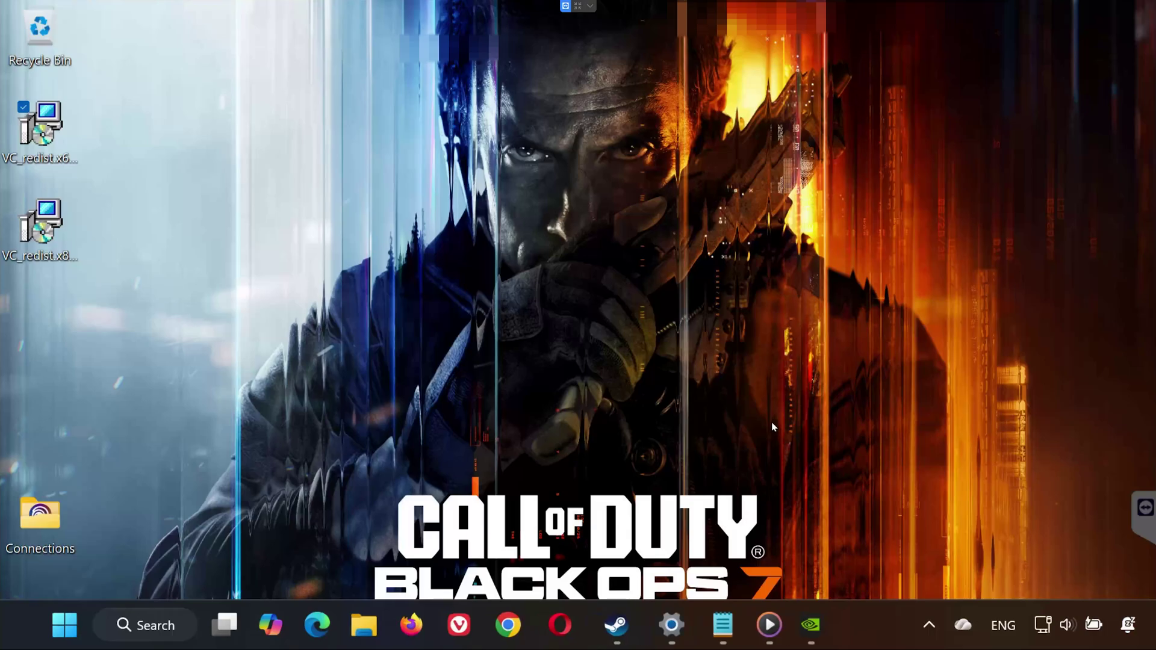
Install the Microsoft Visual C++ v14 Redistributable (x86), accepting the license terms and allowing it to make changes
{"action": "left_click", "coordinate": [45, 241]}
{"action": "double_click", "coordinate": [45, 241]}
{"action": "left_click", "coordinate": [349, 391]}
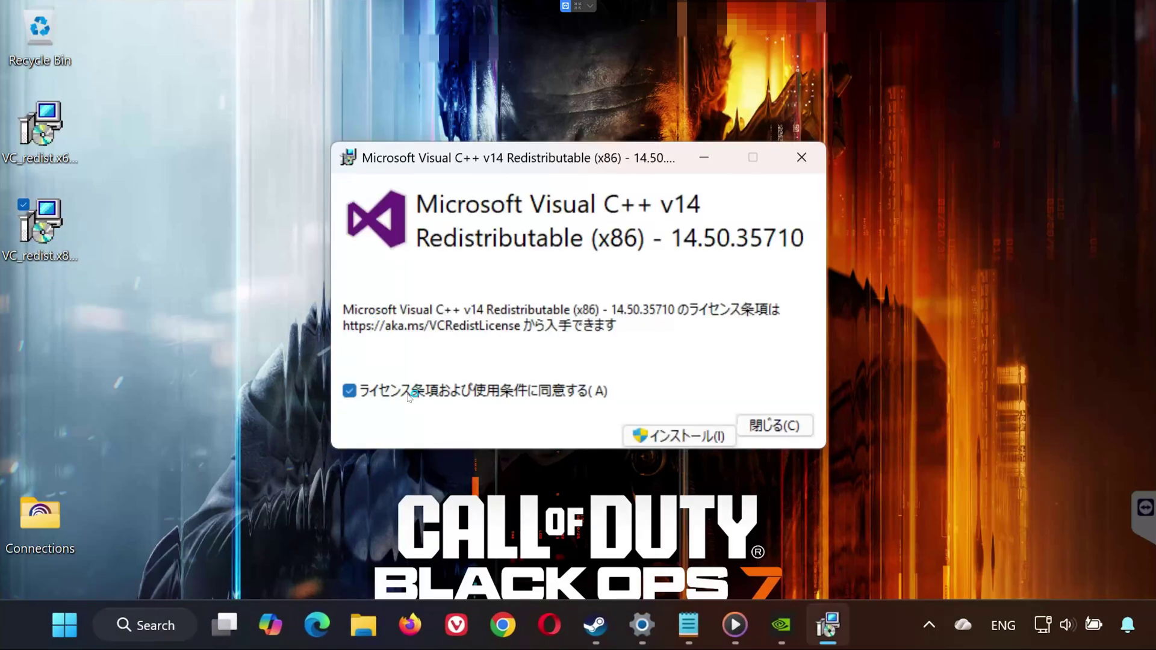
{"action": "left_click", "coordinate": [681, 433]}
{"action": "left_click", "coordinate": [508, 492]}
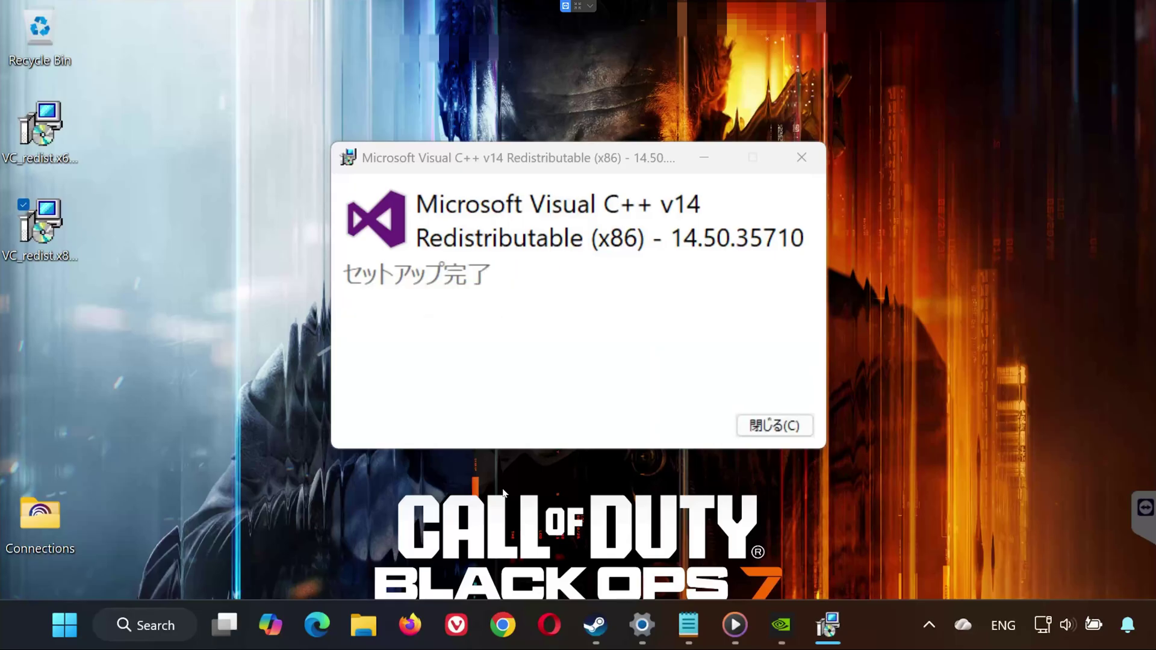
{"action": "left_click", "coordinate": [758, 426]}
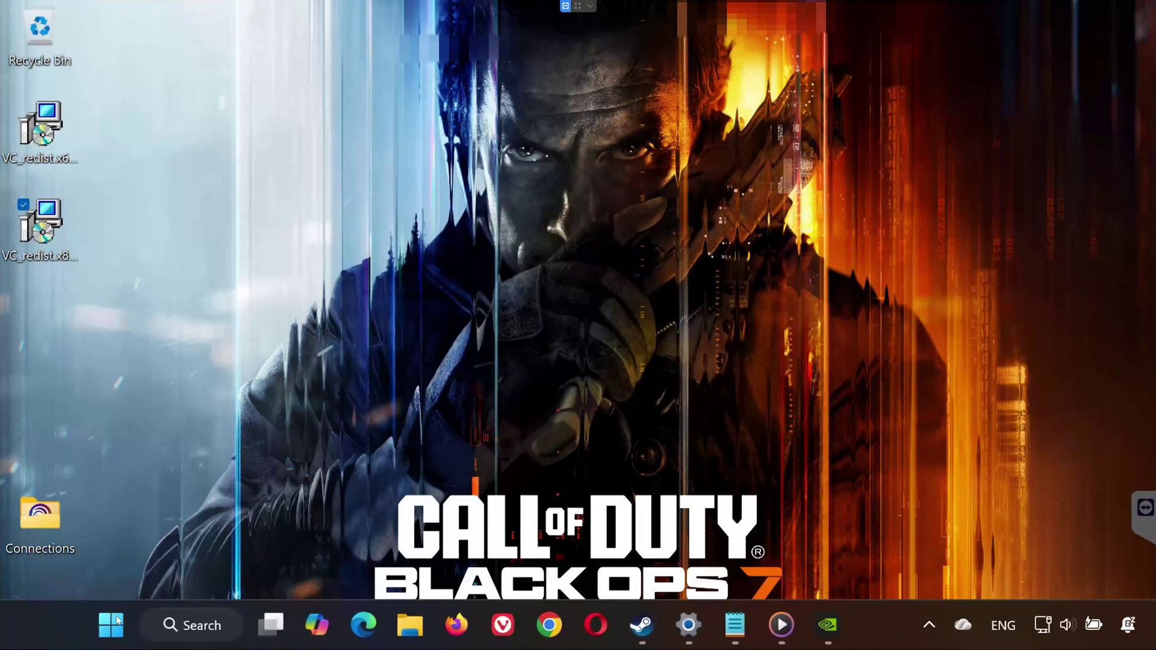
Restart the computer from its power options
{"action": "left_click", "coordinate": [114, 623]}
{"action": "left_click", "coordinate": [725, 552]}
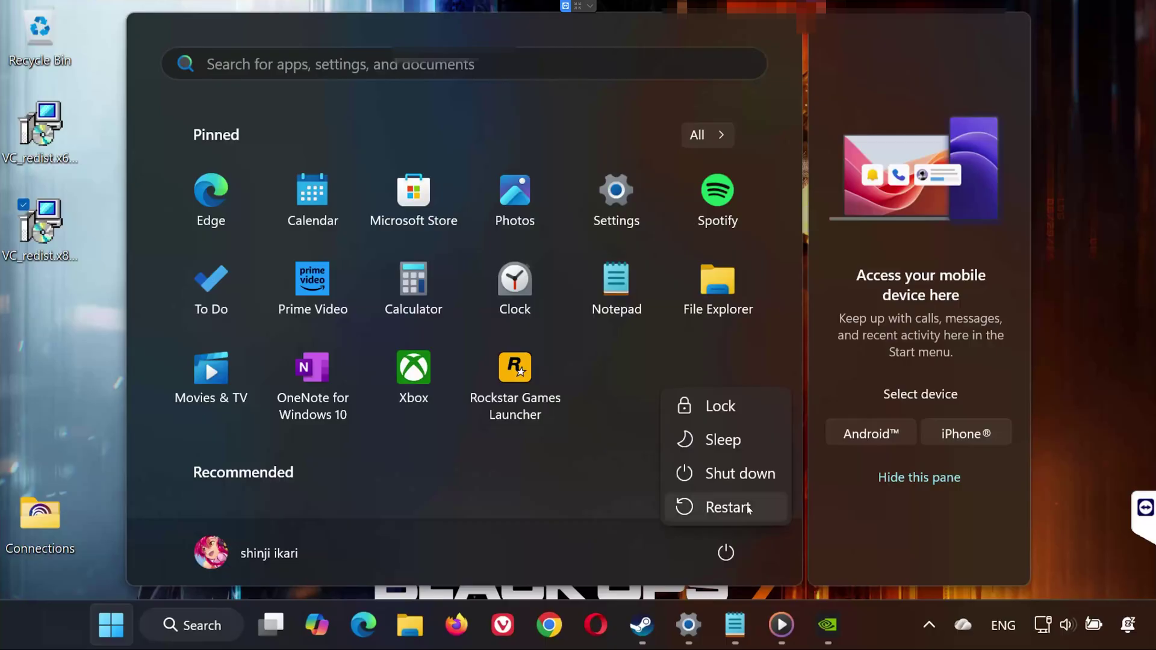